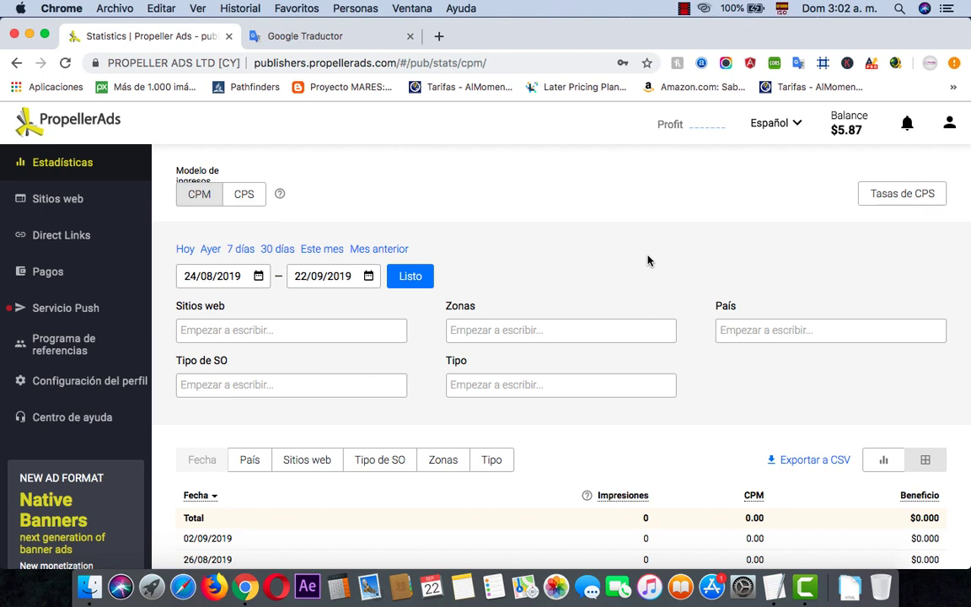
# - Look at the form for adding a new website and return to the list of websites
pyautogui.click(66, 206)
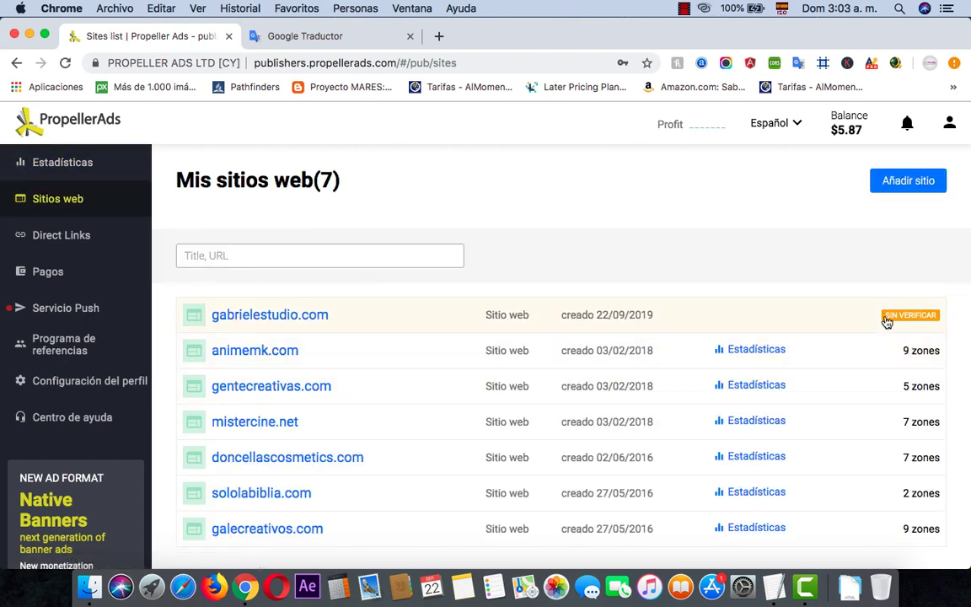
pyautogui.click(899, 187)
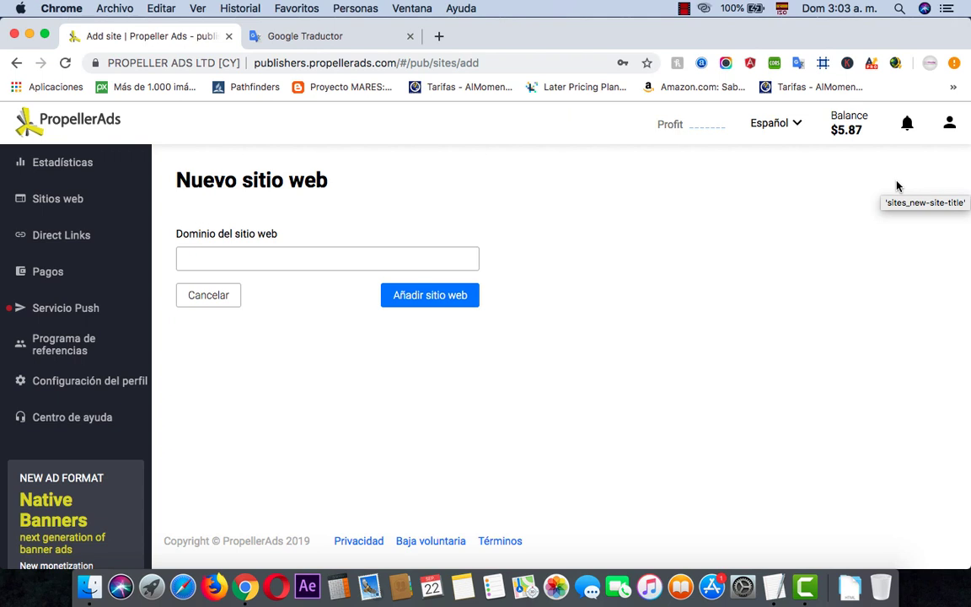
pyautogui.click(224, 254)
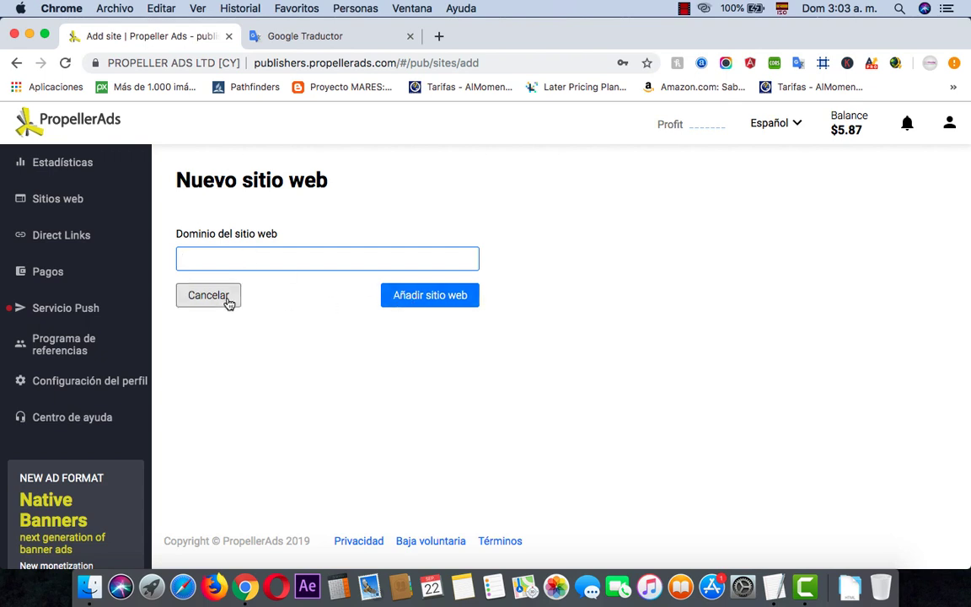
pyautogui.click(68, 200)
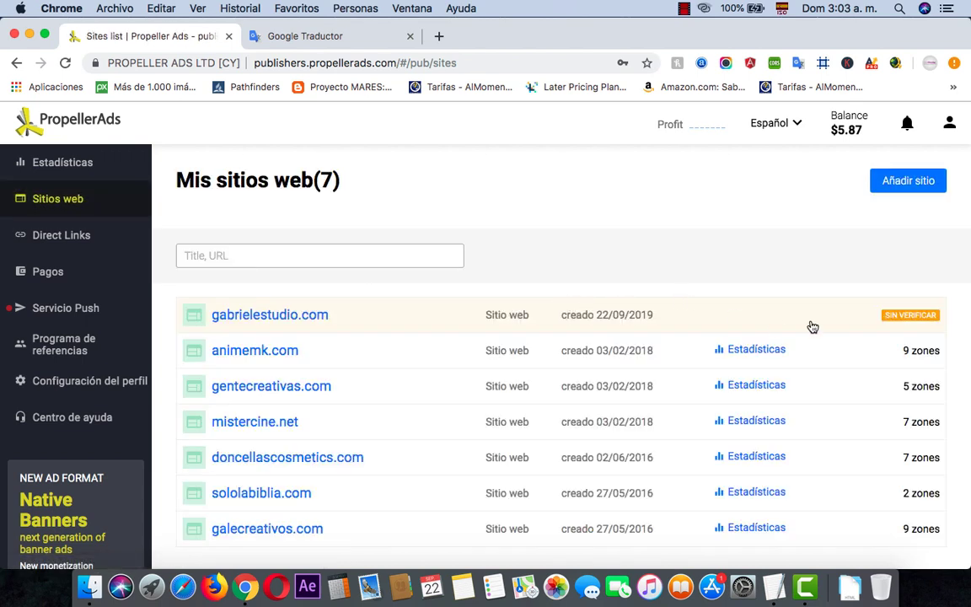
# - Select the verification meta tag of the unverified site gabrielestudio.com and download its domain verification file
pyautogui.click(612, 318)
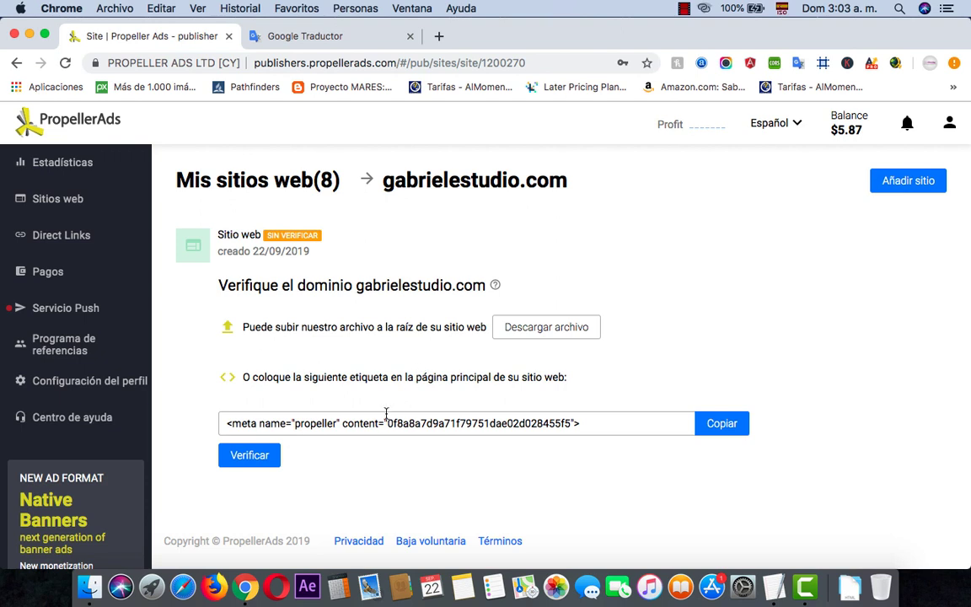
pyautogui.click(242, 418)
pyautogui.click(243, 419)
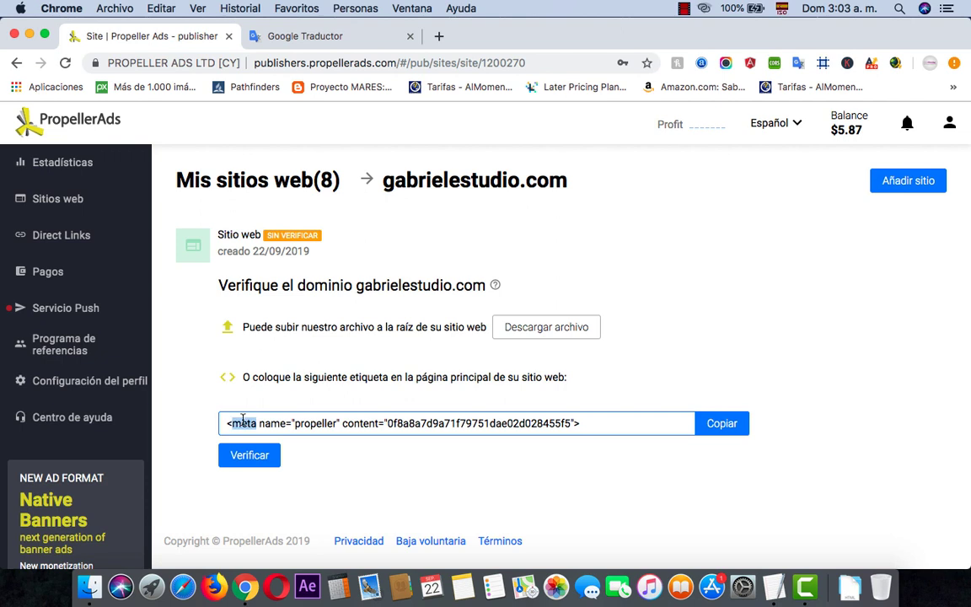
pyautogui.click(243, 419)
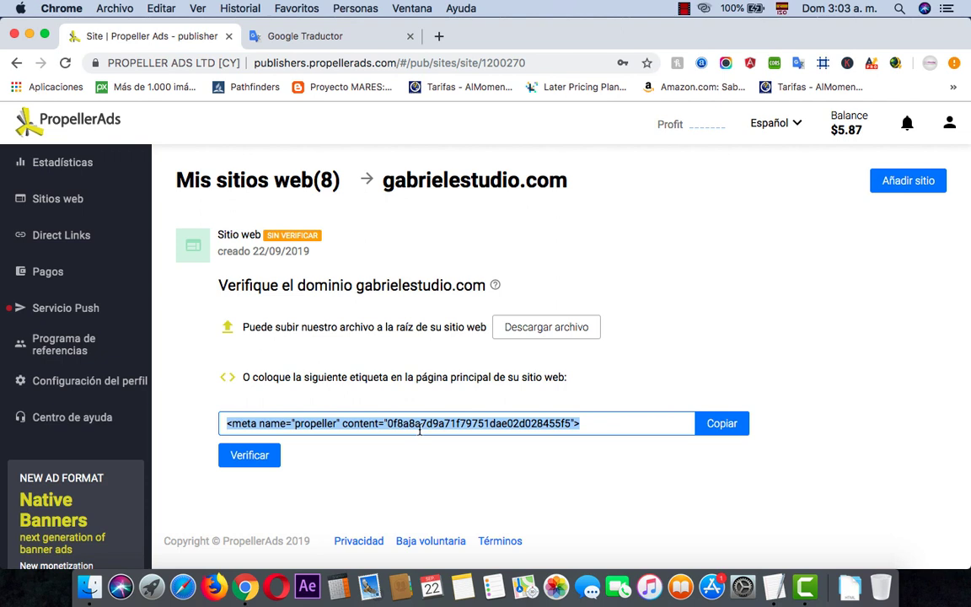
pyautogui.click(540, 327)
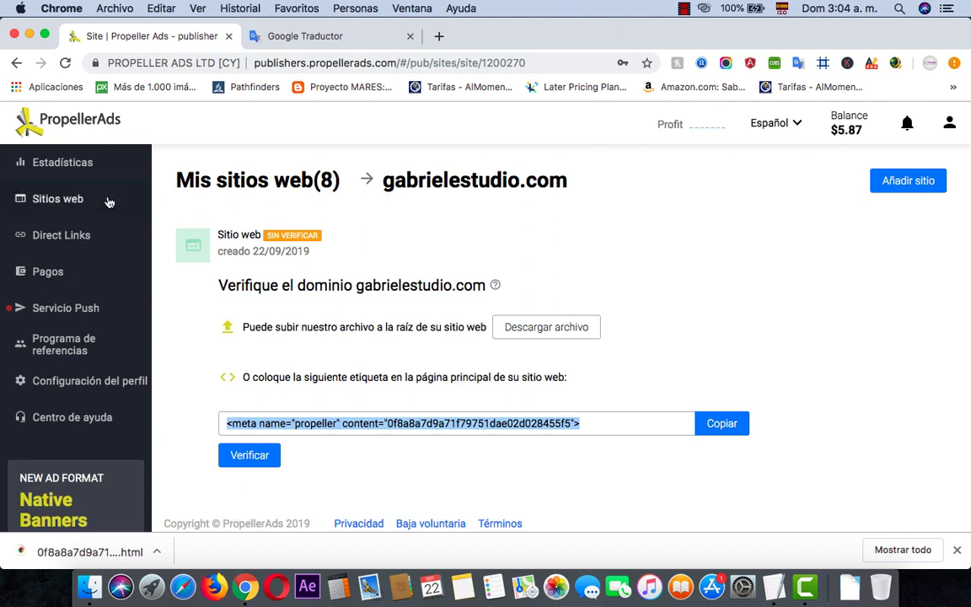
# - Open the site animemk.com and start creating a new ad zone for it
pyautogui.click(74, 201)
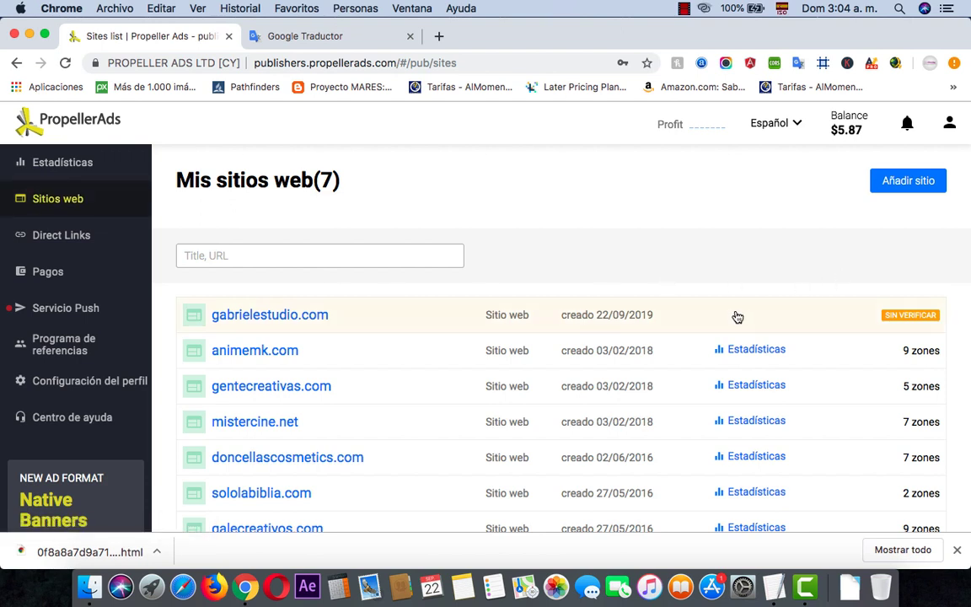
pyautogui.click(252, 353)
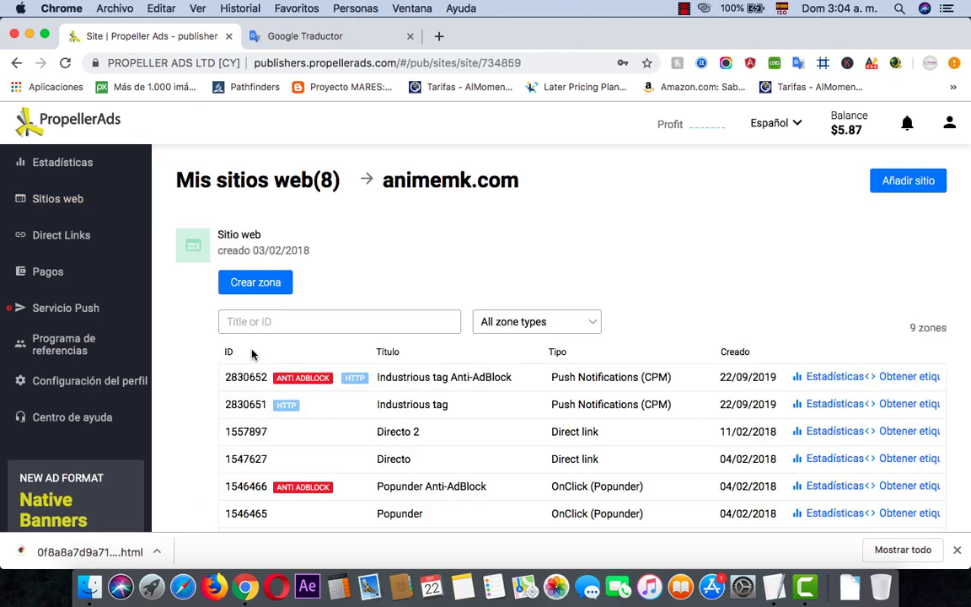
pyautogui.scroll(-2, 251, 354)
pyautogui.scroll(2, 251, 353)
pyautogui.click(257, 283)
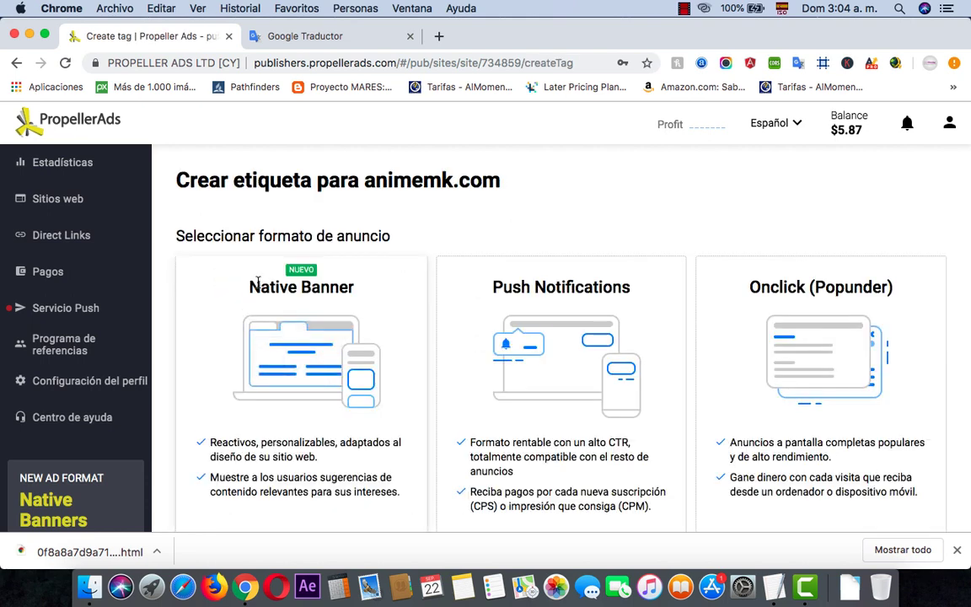
# - Look through the ad formats offered for the animemk.com tag, from Native Banner to Direct link
pyautogui.scroll(-5, 257, 283)
pyautogui.scroll(3, 258, 282)
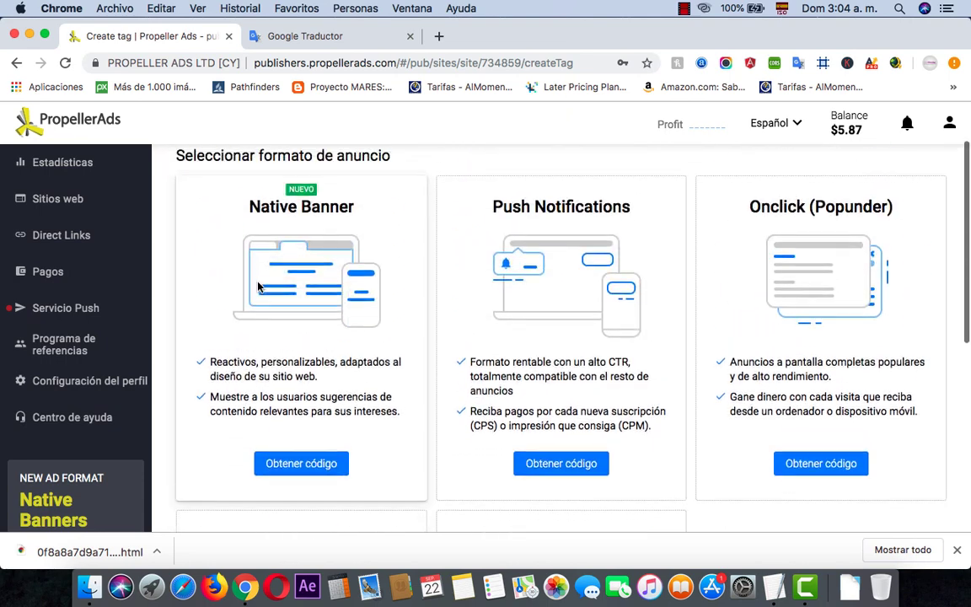
pyautogui.scroll(1, 258, 287)
pyautogui.scroll(-1, 258, 287)
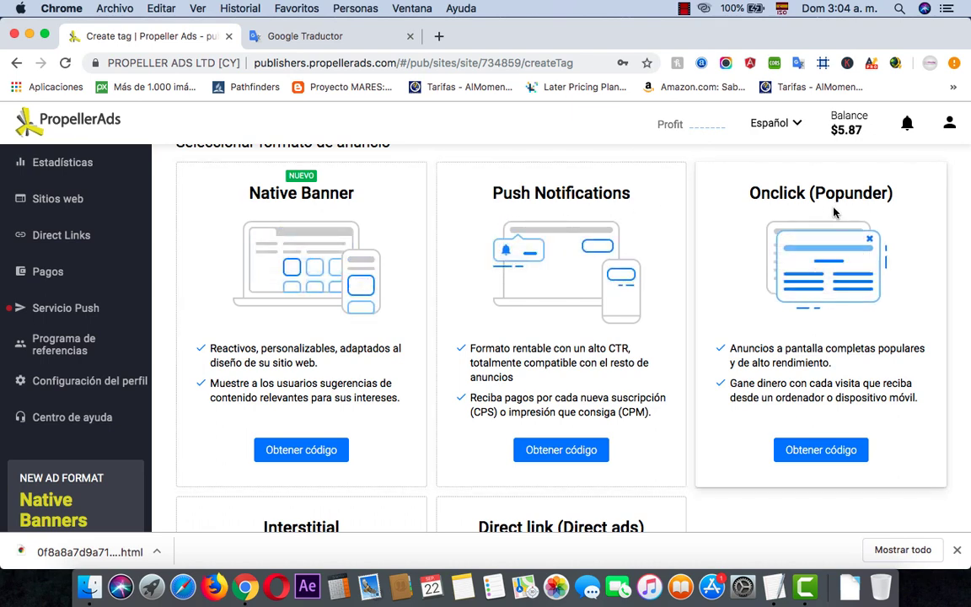
pyautogui.scroll(-5, 689, 277)
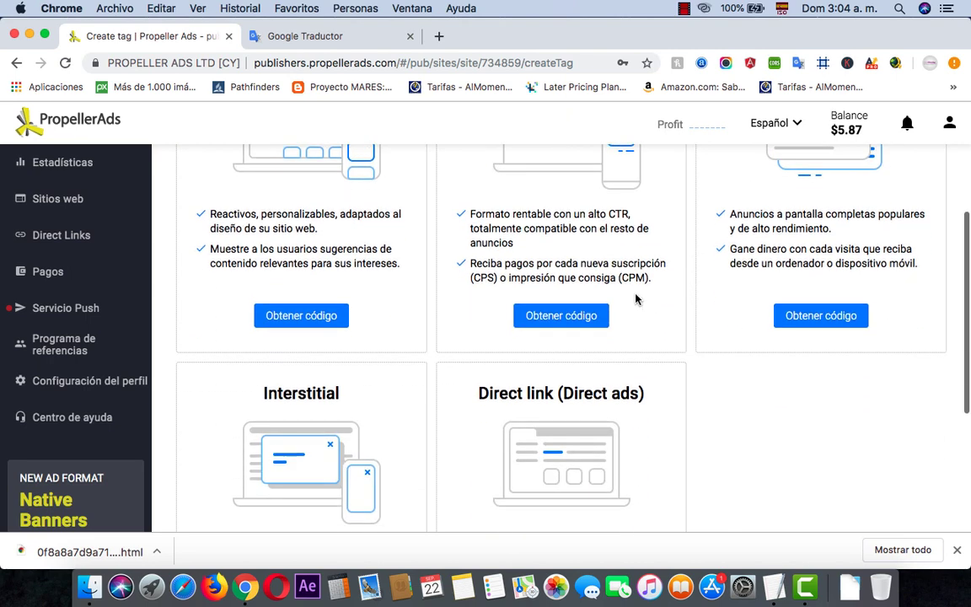
pyautogui.scroll(-2, 453, 417)
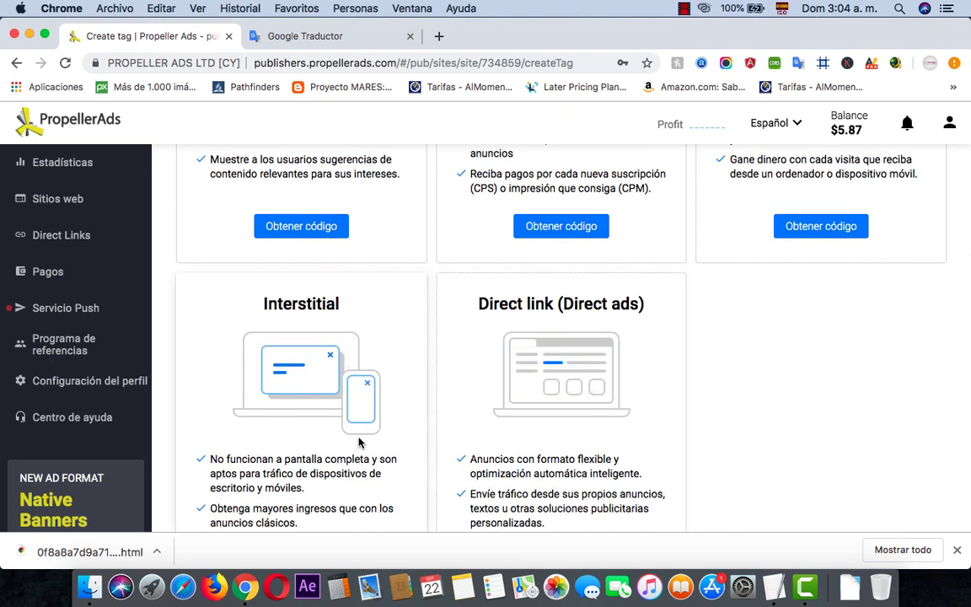
# - Try to get the ad code for the Native Banner format
pyautogui.scroll(8, 606, 344)
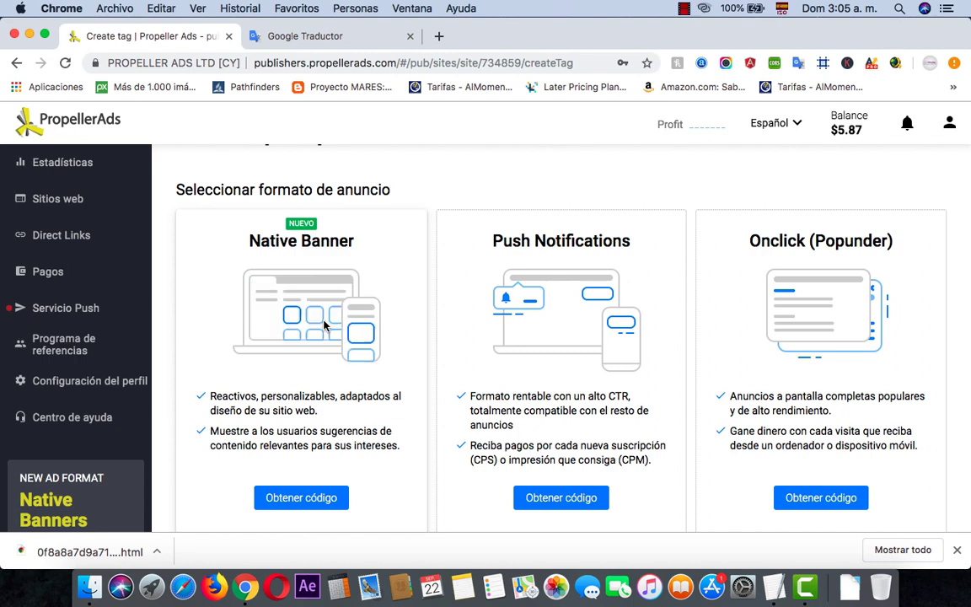
pyautogui.click(292, 502)
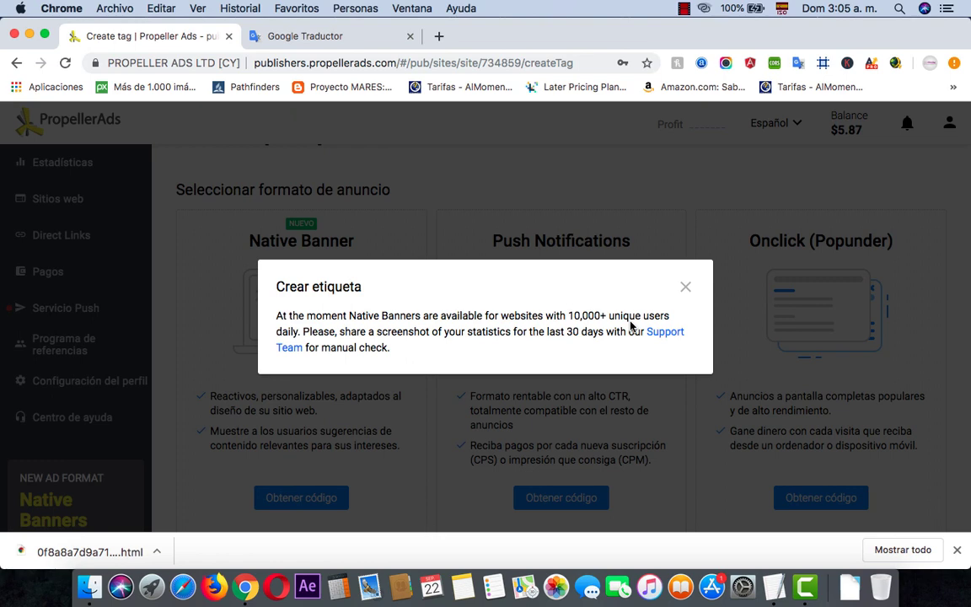
pyautogui.click(685, 287)
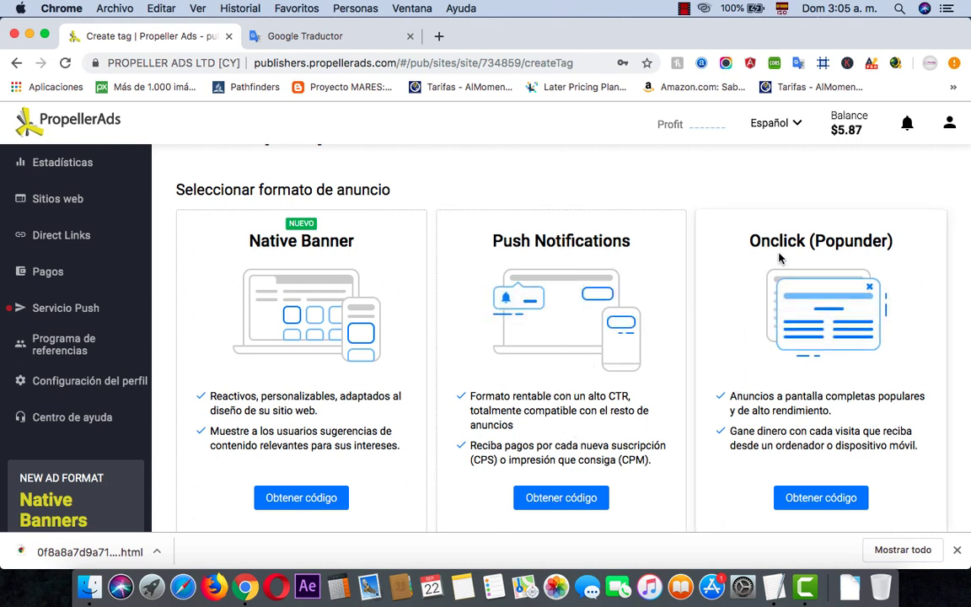
pyautogui.scroll(-2, 814, 324)
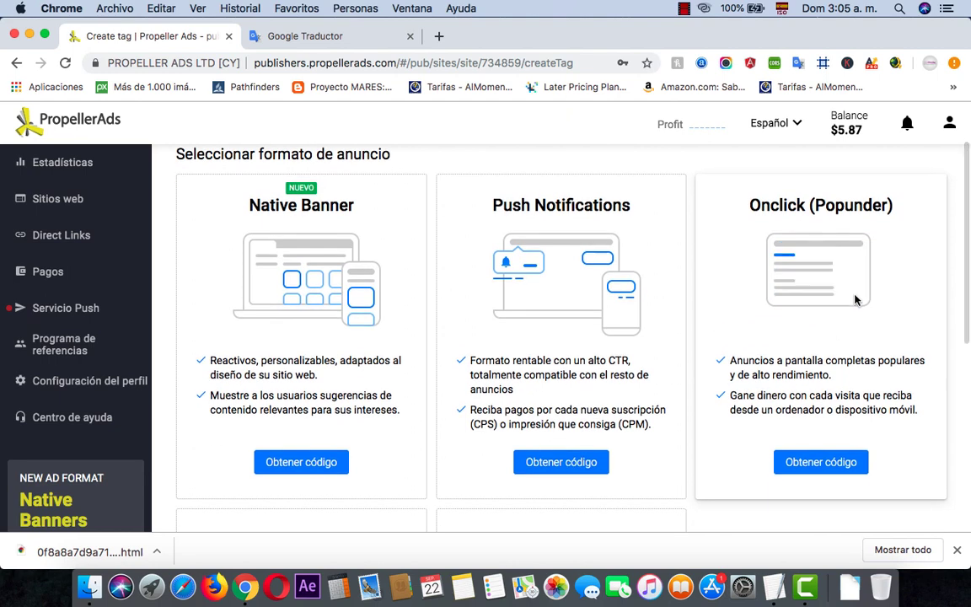
pyautogui.scroll(-8, 814, 396)
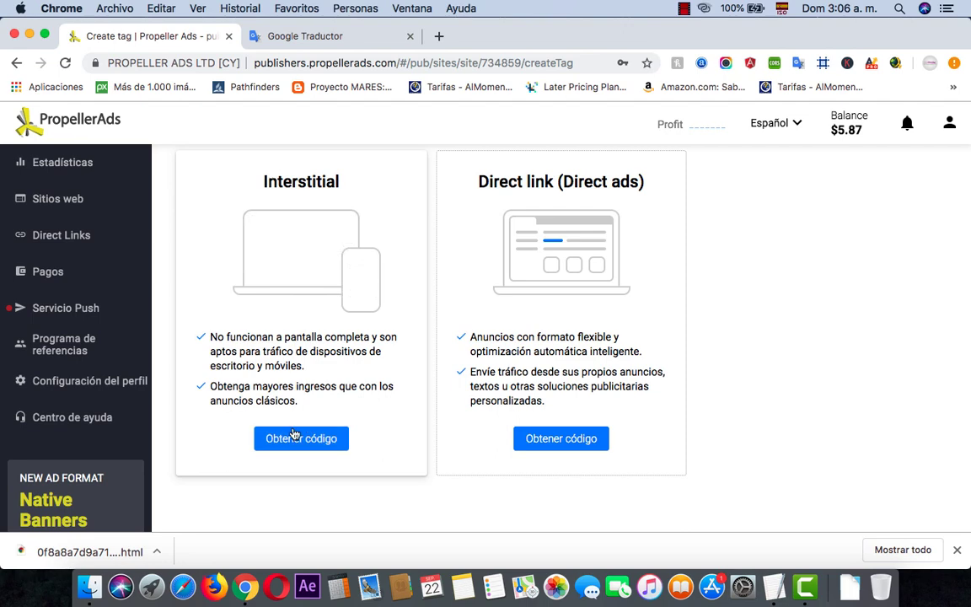
pyautogui.click(559, 439)
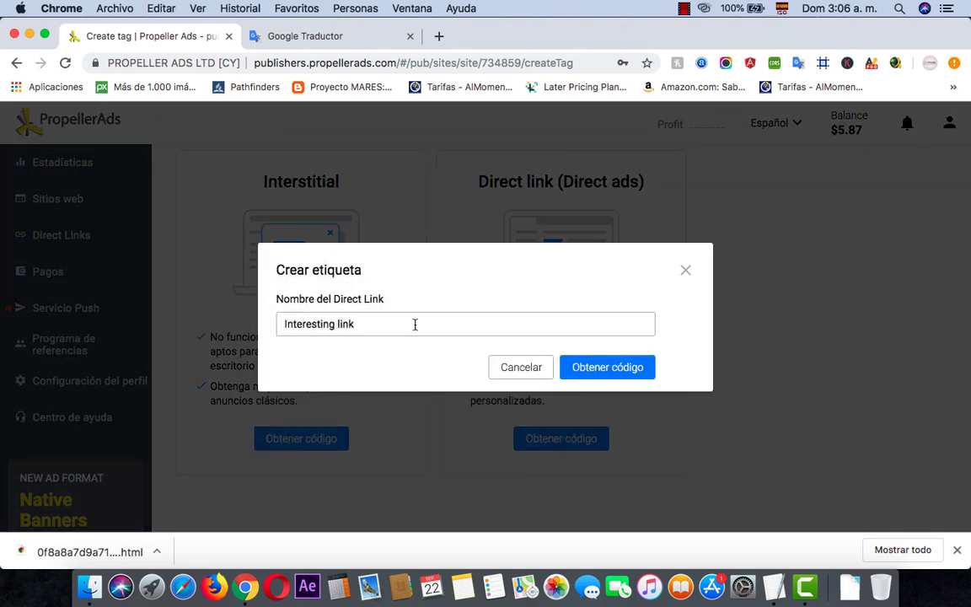
pyautogui.click(417, 324)
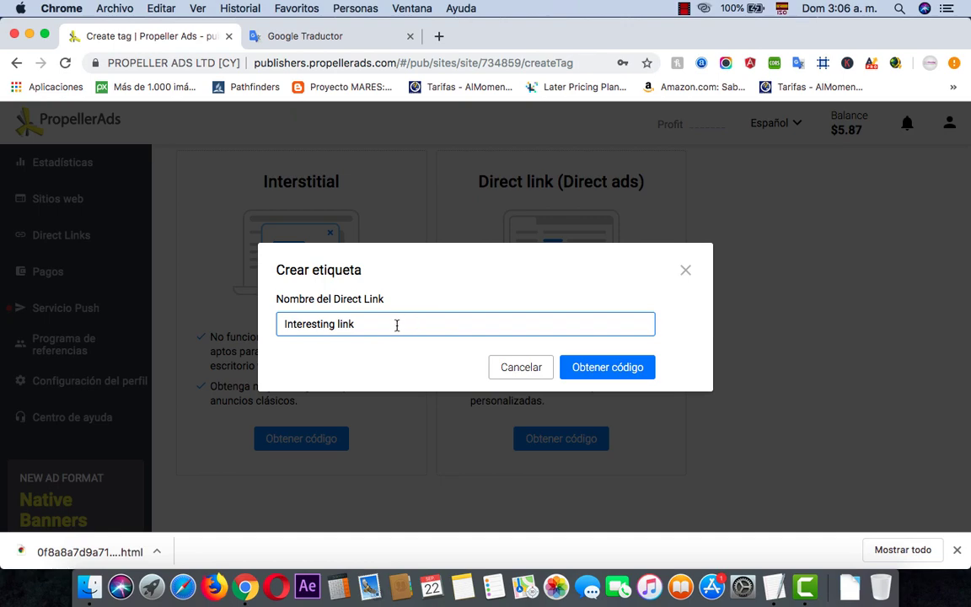
pyautogui.click(517, 367)
# - Create a Push Notifications tag named Fantastic tag, paid per shown notification (CPM), with monetization of AdBlocking users enabled
pyautogui.scroll(3, 517, 375)
pyautogui.scroll(2, 516, 375)
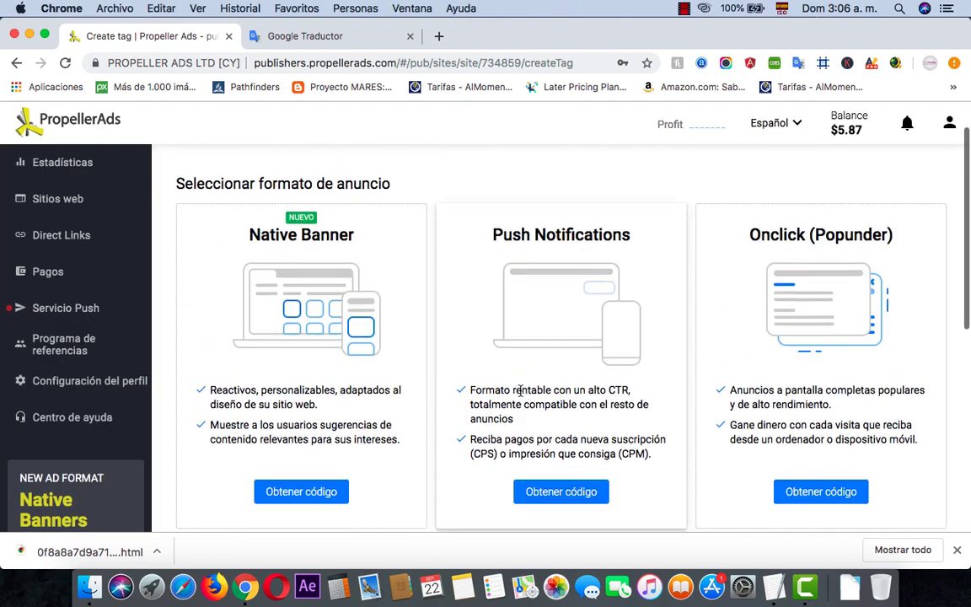
pyautogui.click(561, 478)
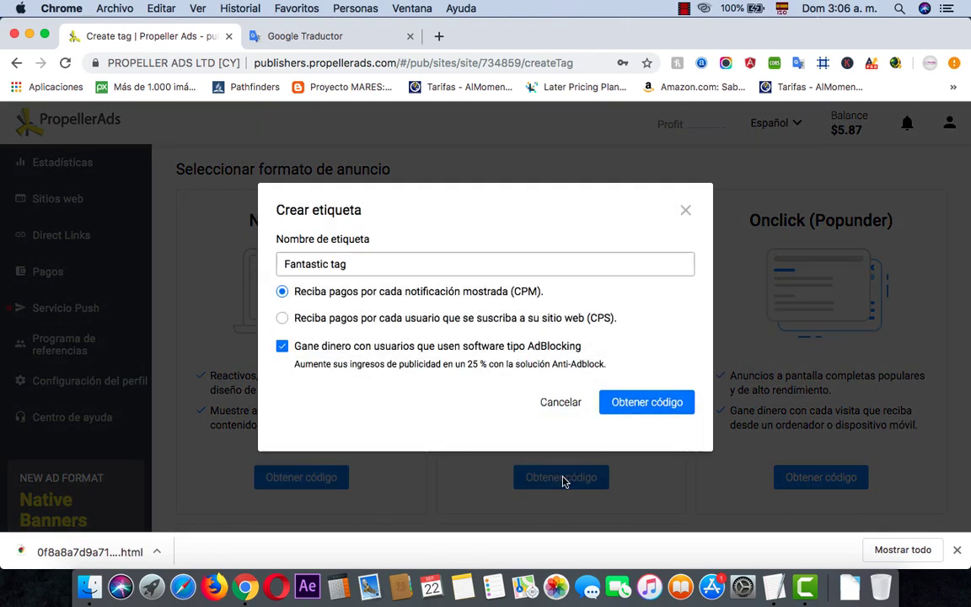
pyautogui.click(636, 405)
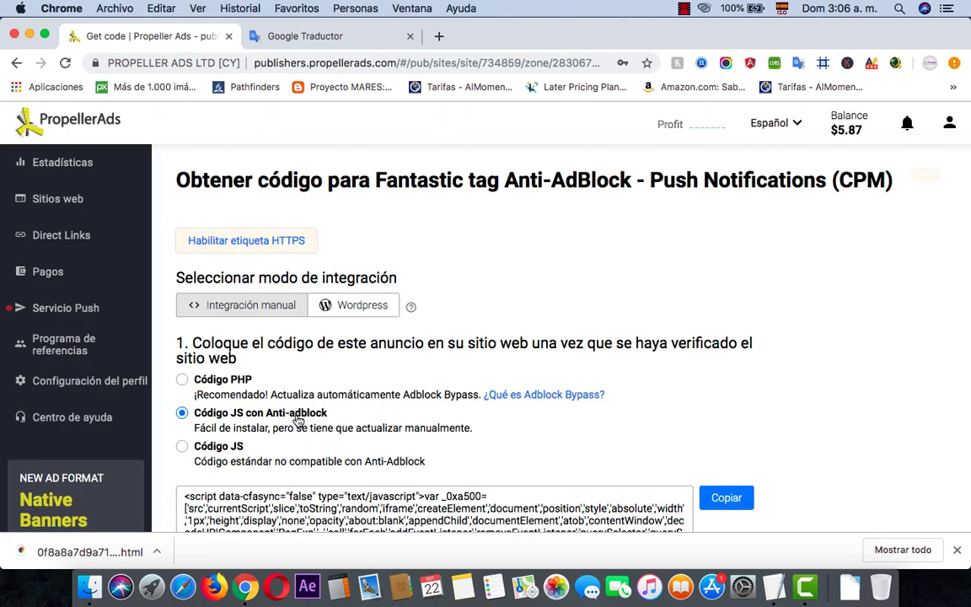
# - Copy the JS code with Anti-adblock for manual integration of the Push Notifications tag
pyautogui.scroll(-1, 255, 408)
pyautogui.tripleClick(255, 459)
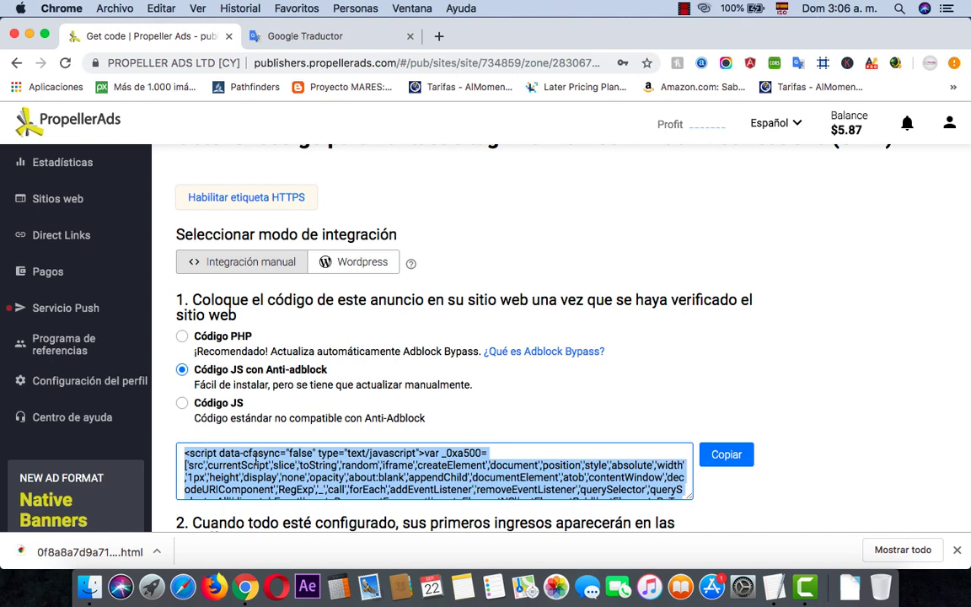
pyautogui.doubleClick(320, 465)
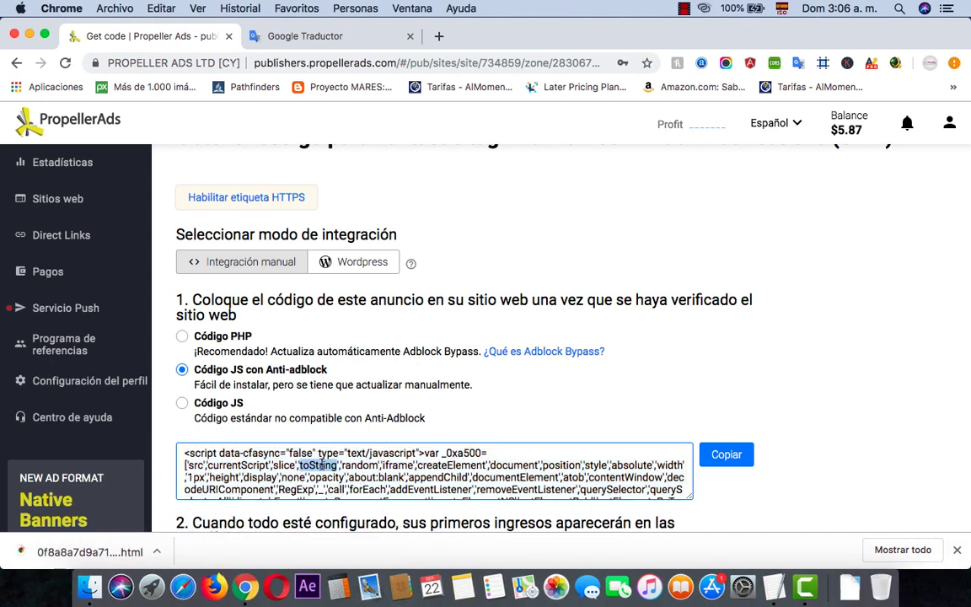
pyautogui.click(319, 465)
pyautogui.click(725, 456)
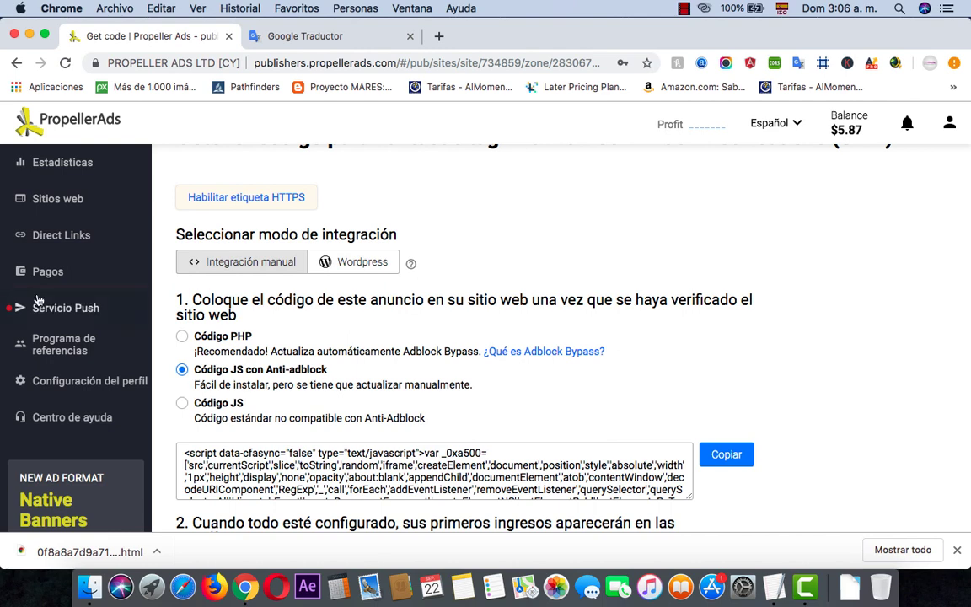
# - Review the CPM statistics page, including its filters and the table of impressions and profit by date
pyautogui.click(69, 164)
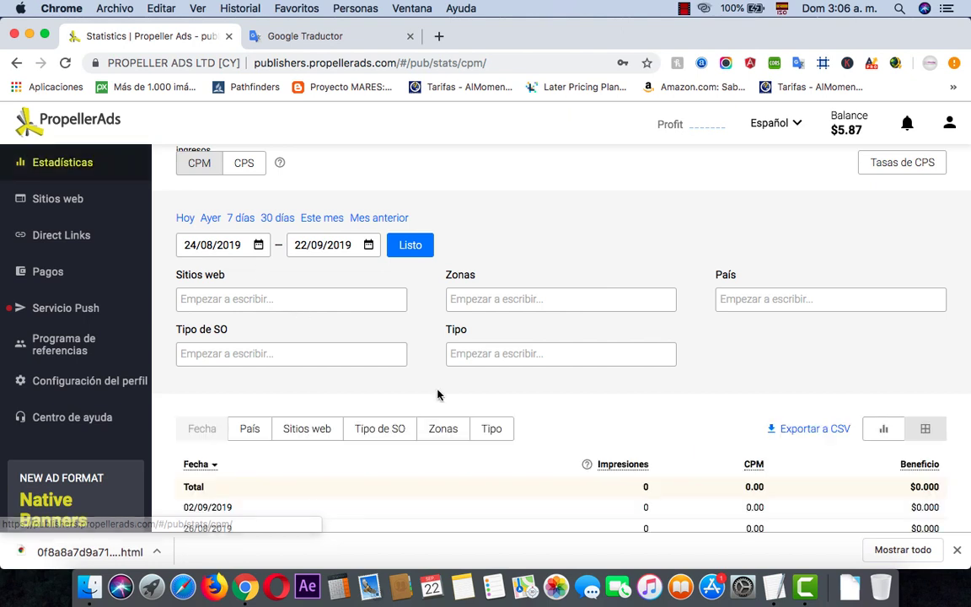
pyautogui.scroll(-1, 455, 413)
pyautogui.scroll(-2, 461, 420)
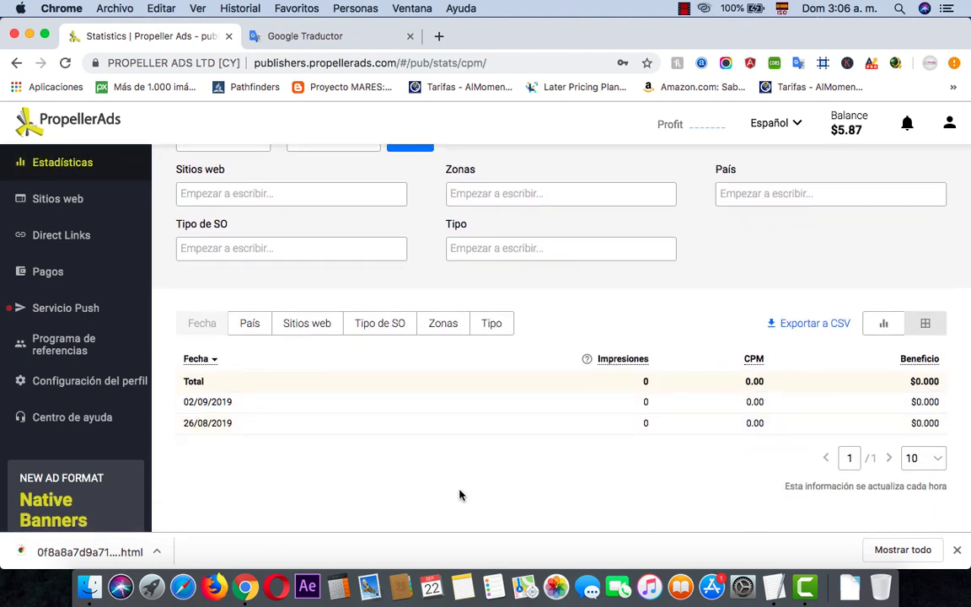
pyautogui.scroll(4, 460, 496)
pyautogui.scroll(2, 459, 495)
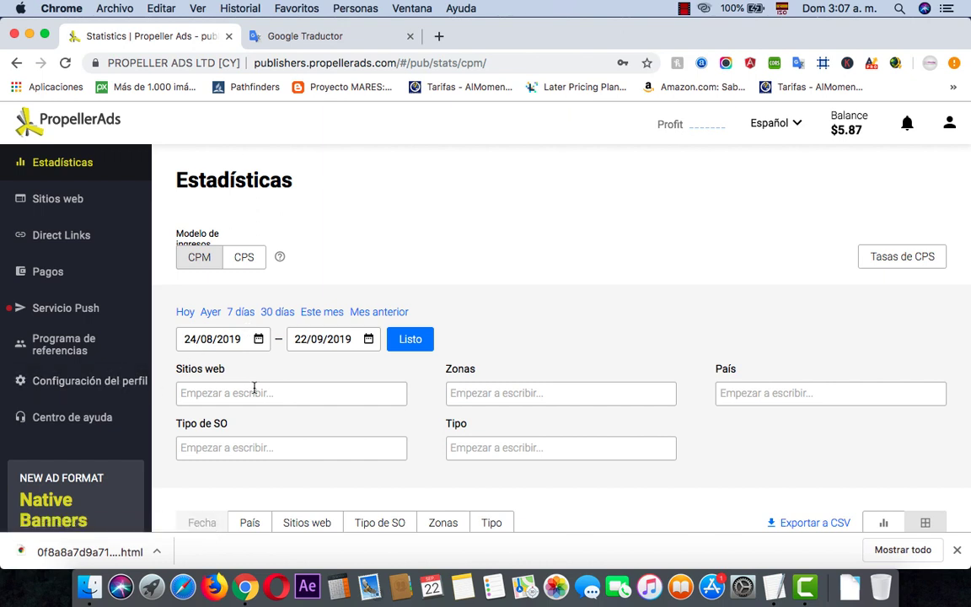
# - View the payment types available for a new payment method in the profile settings and return to the statistics
pyautogui.click(87, 386)
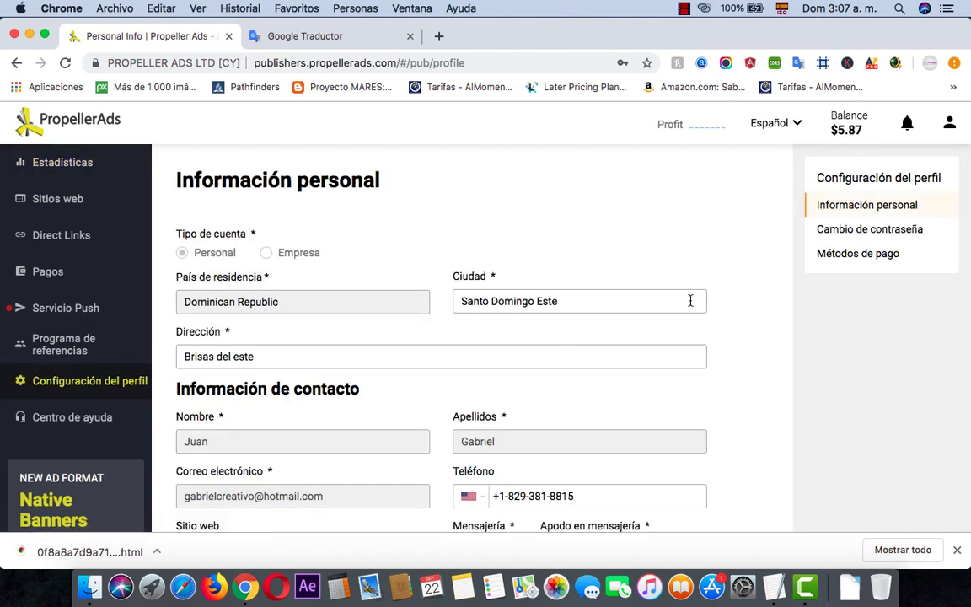
pyautogui.click(851, 257)
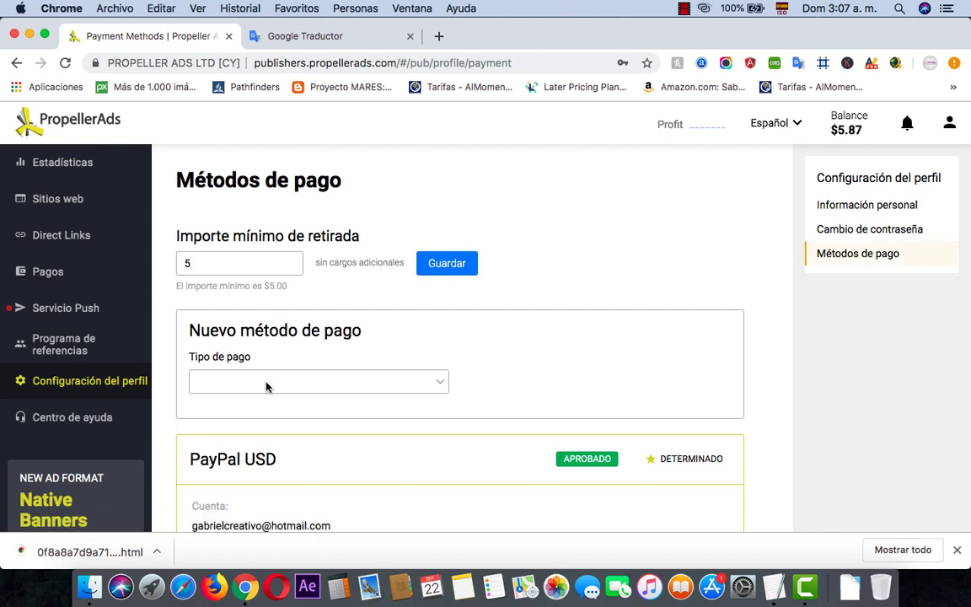
pyautogui.click(265, 385)
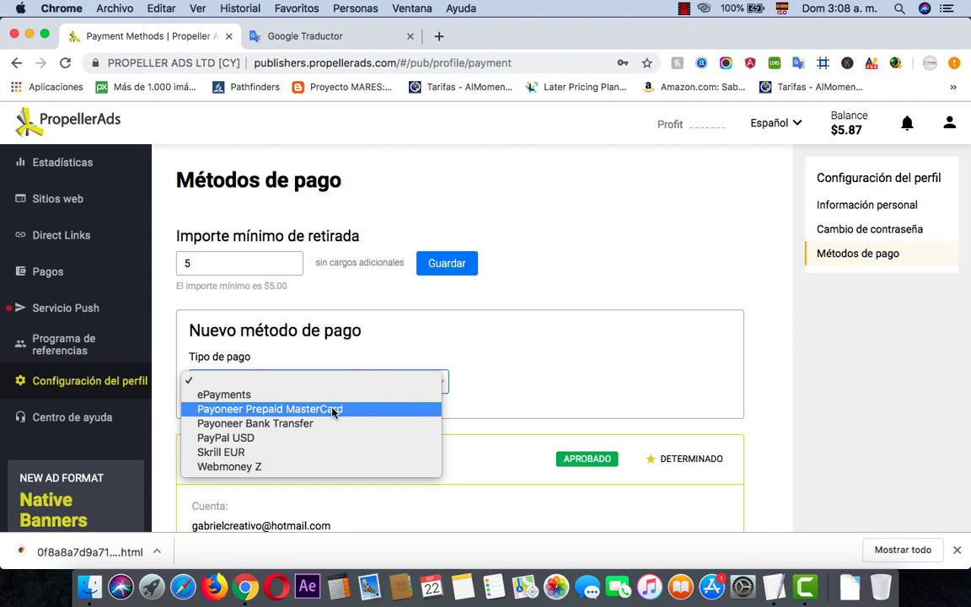
pyautogui.click(68, 172)
pyautogui.click(68, 167)
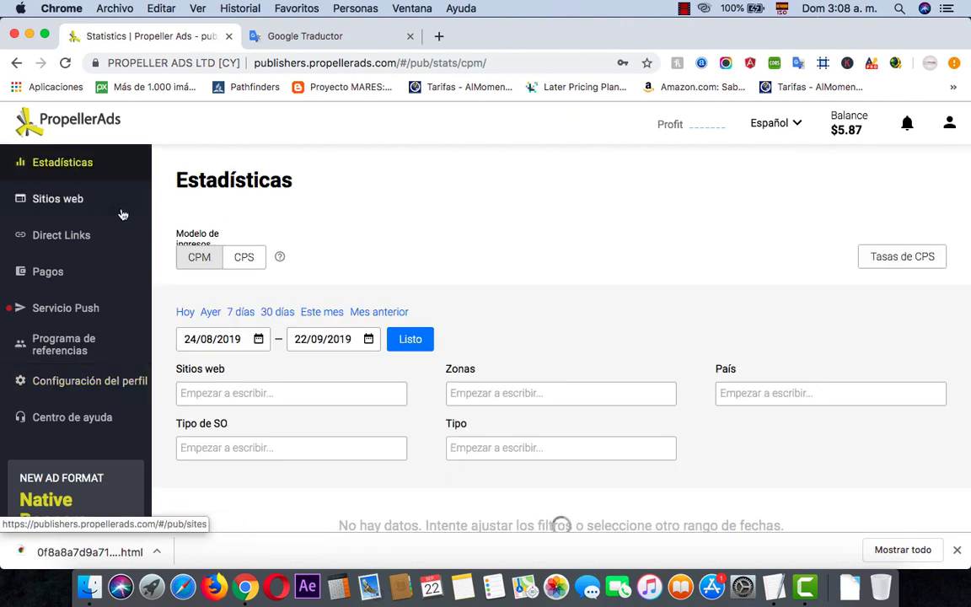